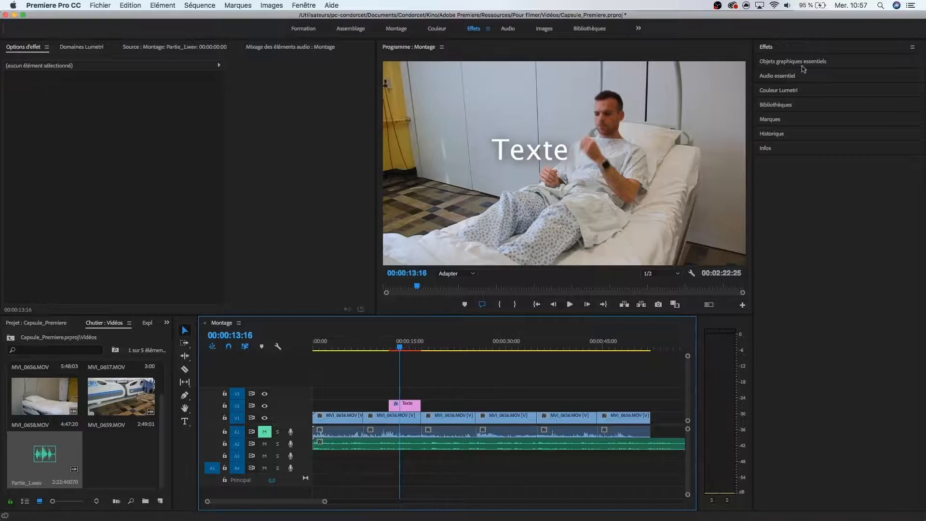
Step: Apply the Flou gaussien video effect to the second clip on V1 and set its Flou value to 40
left_click(803, 48)
key("super+s")
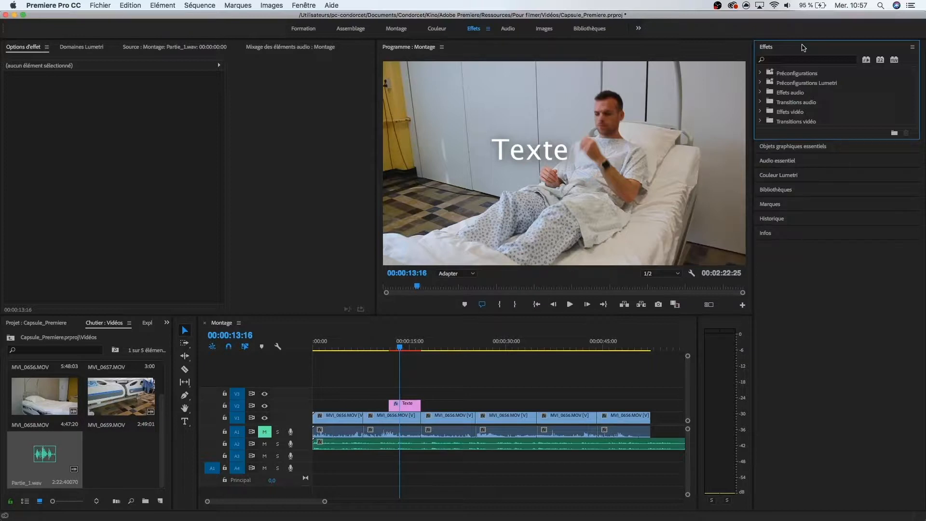
left_click(761, 112)
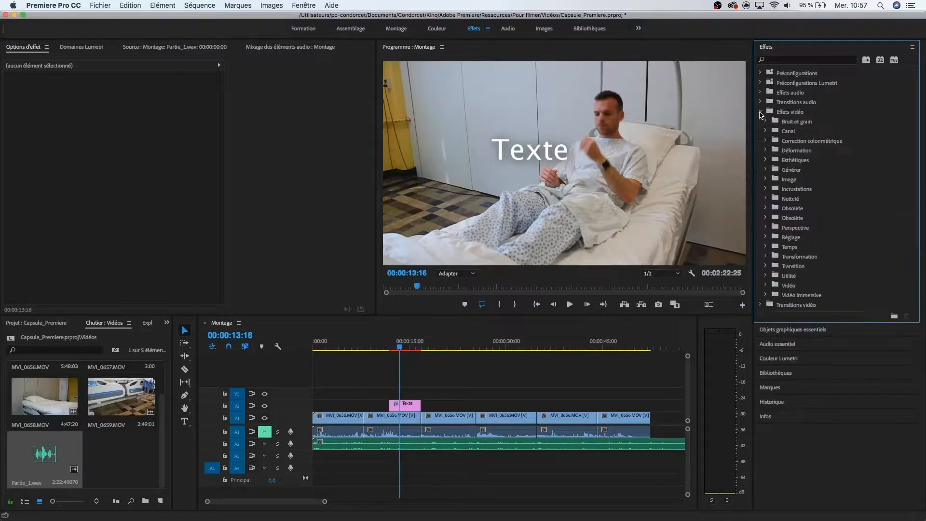
left_click(767, 200)
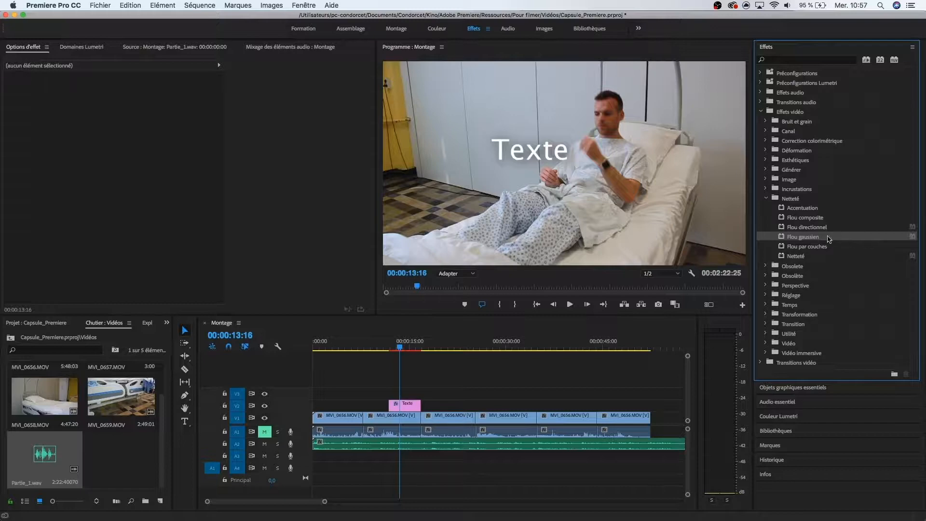
left_click_drag(805, 240, 395, 427)
left_click(395, 421)
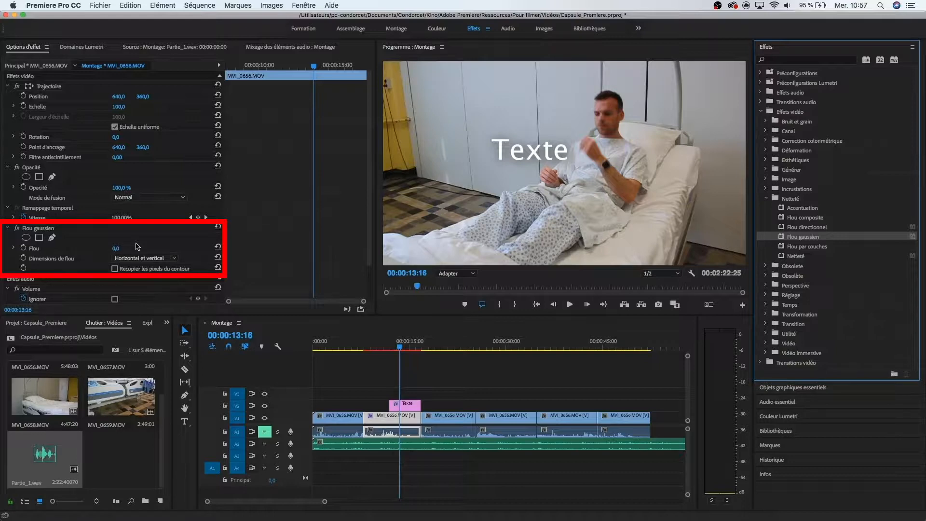
mouse_move(115, 249)
left_mouse_down()
mouse_move(140, 249)
mouse_move(125, 248)
left_mouse_up()
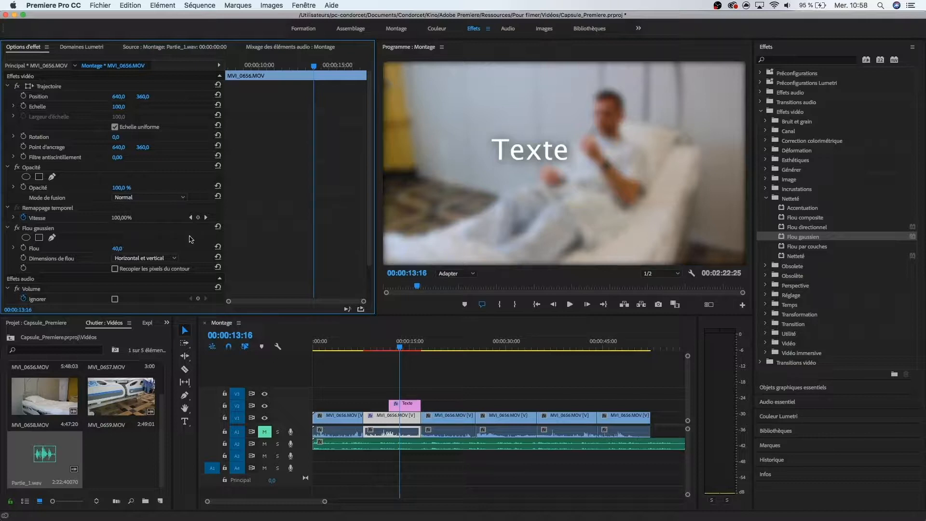
Step: Add the Fondu au noir transition at the start of the first V1 clip and preview it from the sequence beginning
left_click(762, 113)
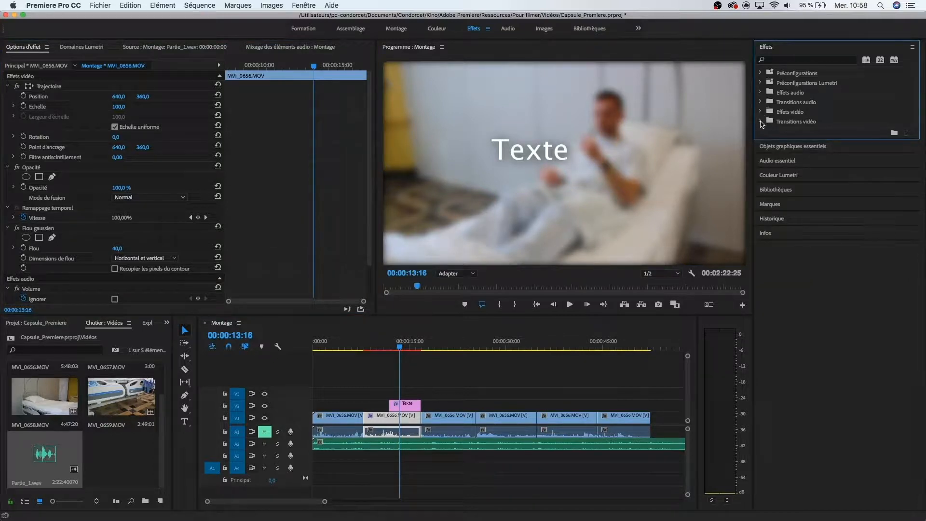
left_click(762, 122)
left_click(766, 150)
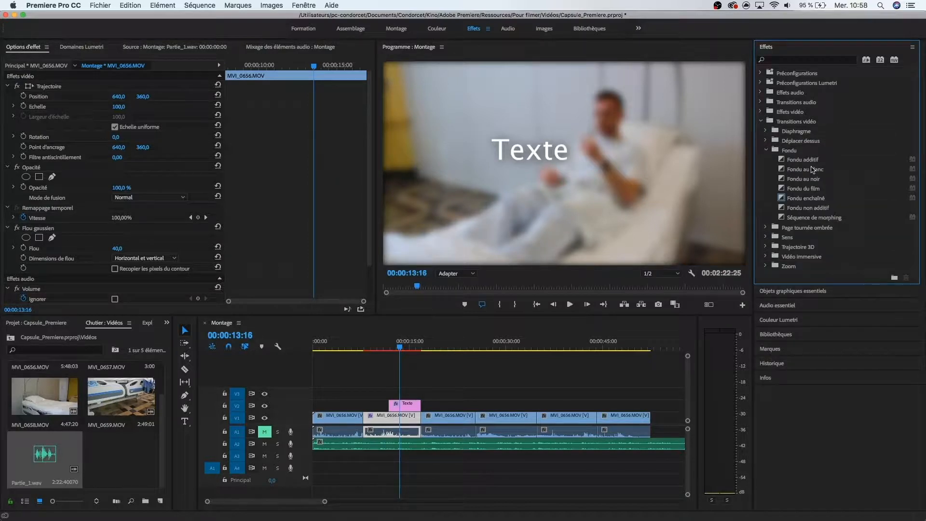
left_click(803, 181)
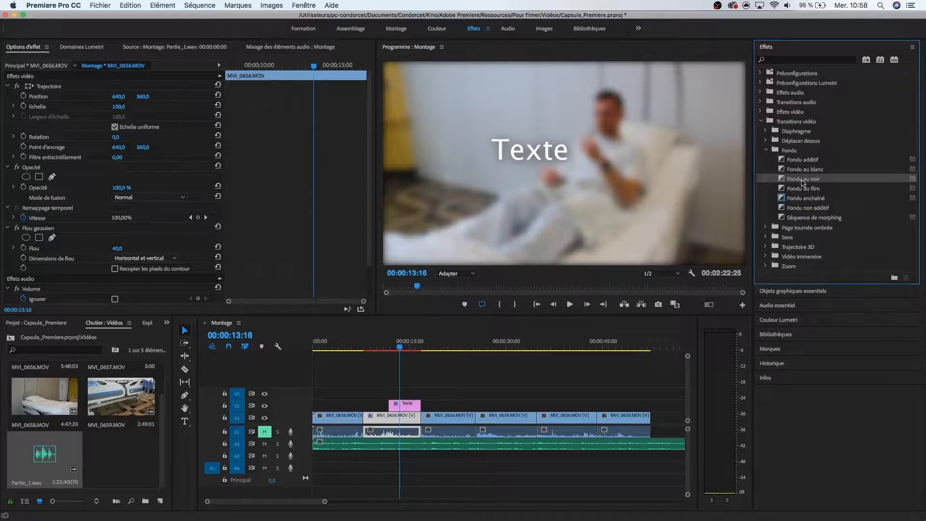
left_click_drag(804, 182, 319, 422)
left_click_drag(325, 502, 289, 503)
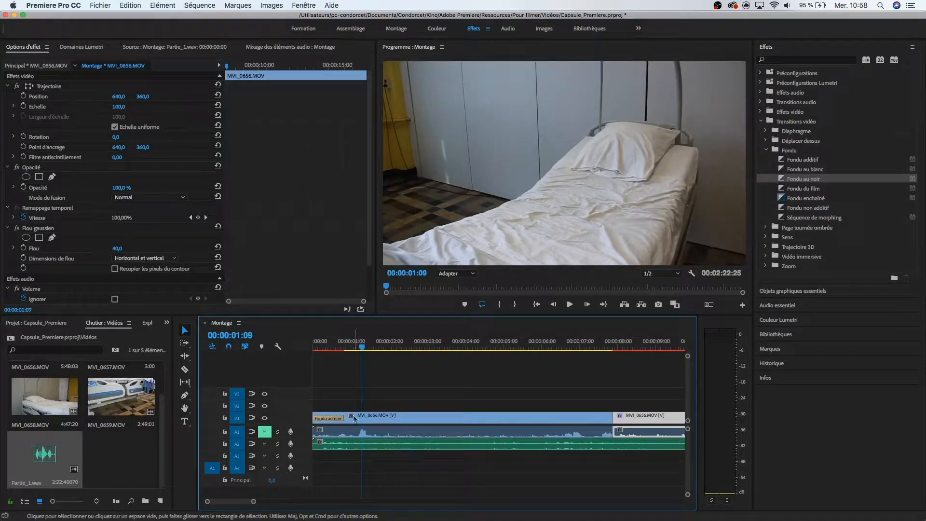
left_click_drag(337, 347, 311, 348)
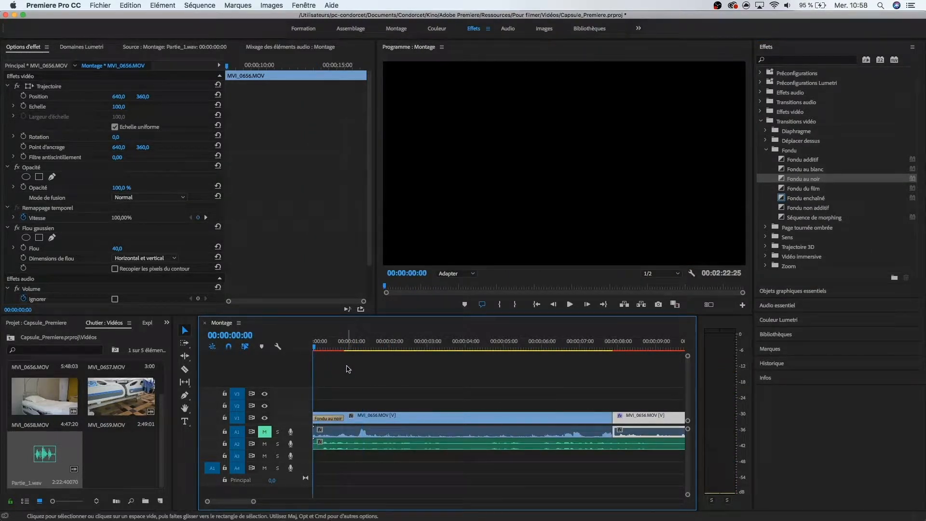
key("space")
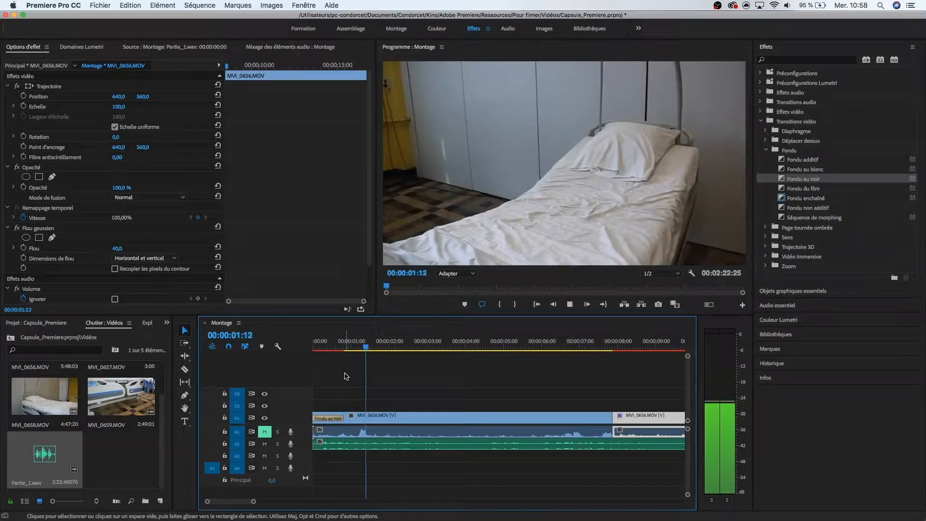
key("space")
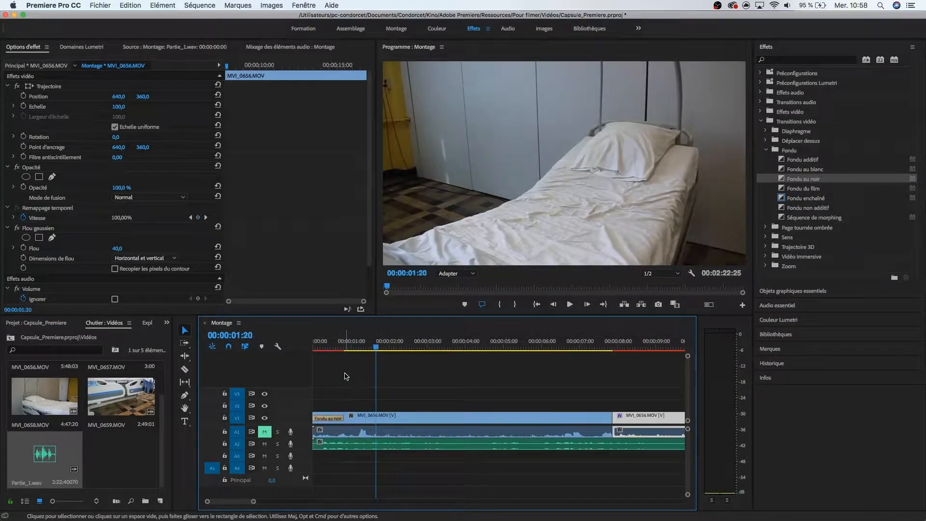
Step: Extend the Fondu au noir transition to a duration of 00:00:01:26 and replay it from the start
left_click_drag(344, 419, 383, 418)
key("Home")
key("space")
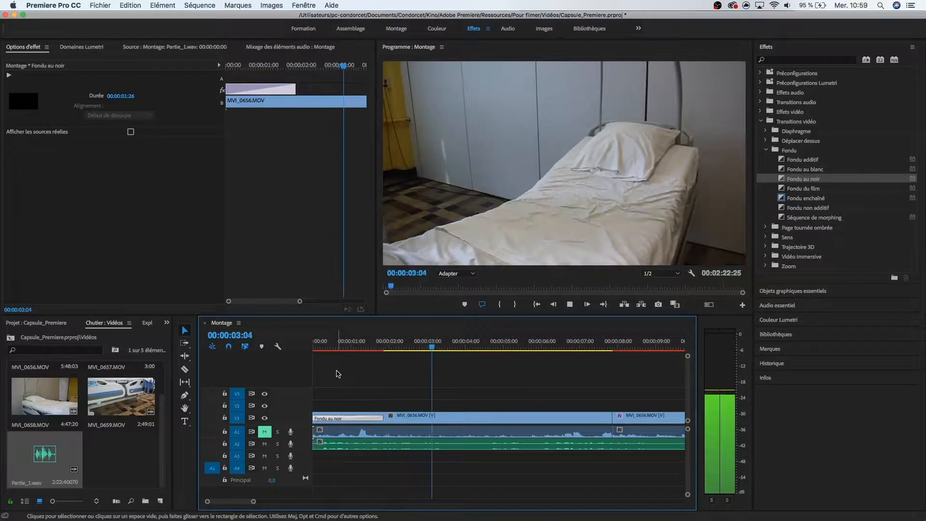
key("space")
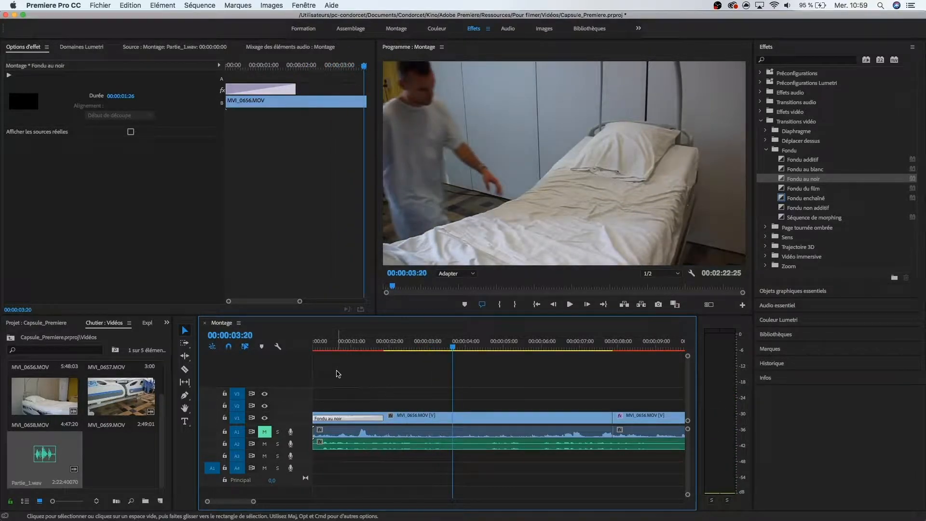
Step: Add the Fondu enchaîné transition at the cut between the first two V1 clips and play through it
key("minus")
left_click_drag(806, 198, 519, 420)
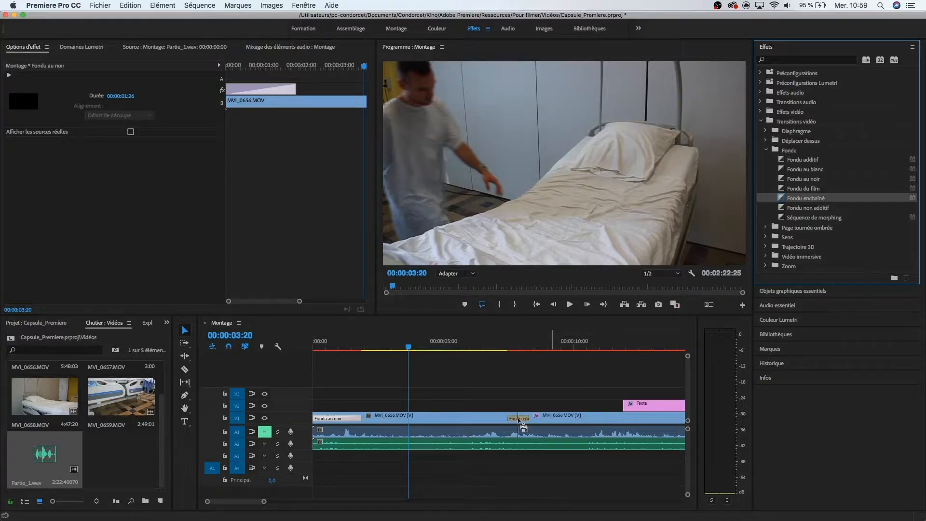
left_click(505, 347)
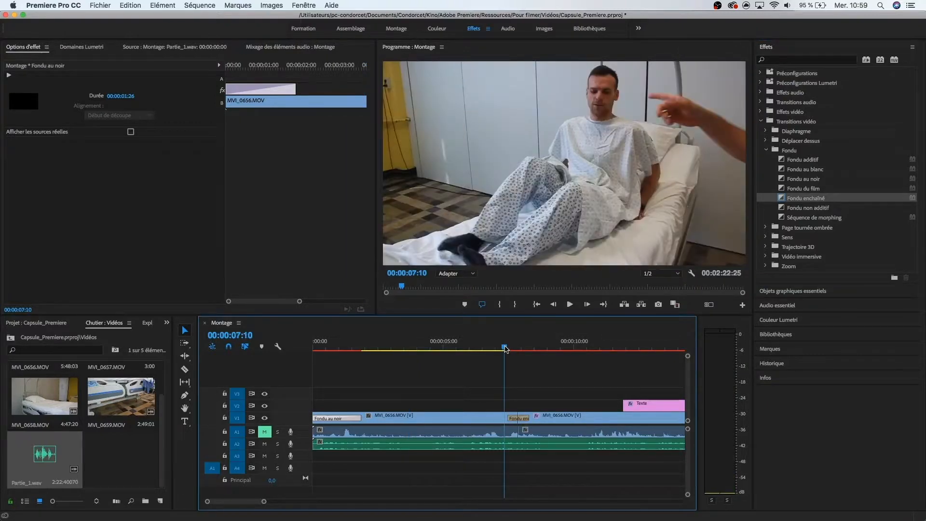
key("space")
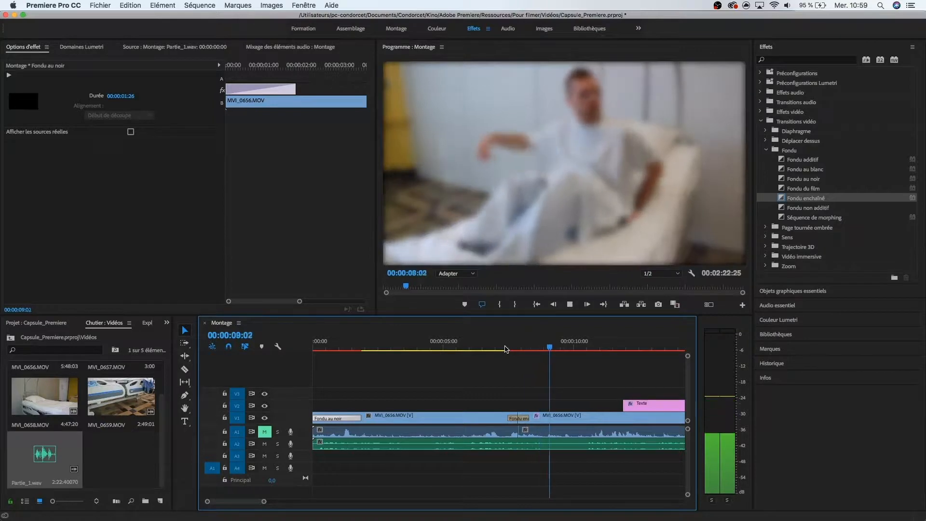
key("space")
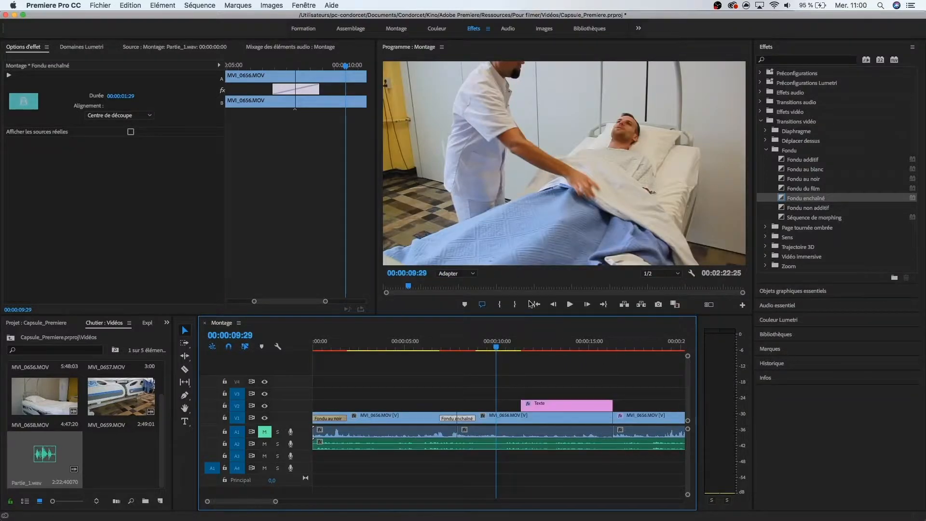
Step: Apply Lumetri basic correction to the second V1 clip: Exposition 1,0, Contraste 25,4, Tons clairs -21,1, Tons foncés 7,0, Blancs -29,7, Noirs -8,1
left_click(767, 321)
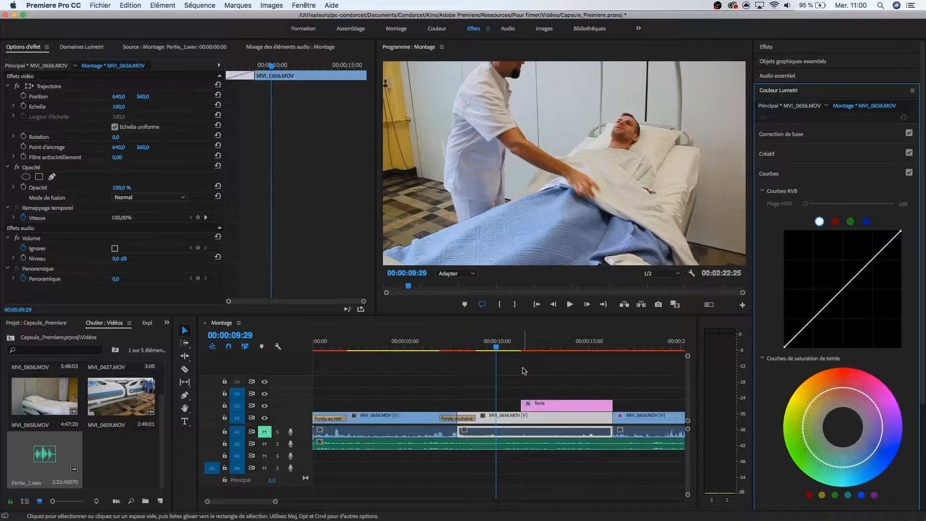
left_click(816, 135)
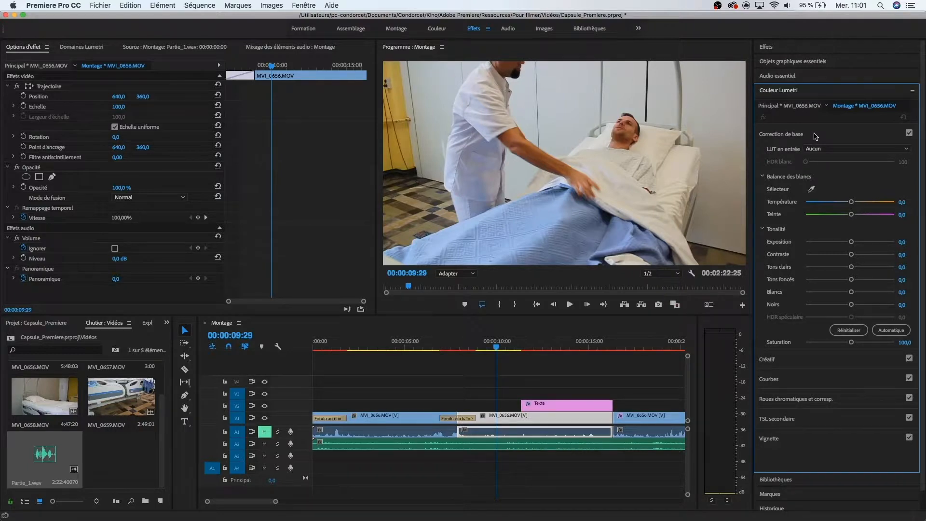
left_click_drag(851, 242, 861, 258)
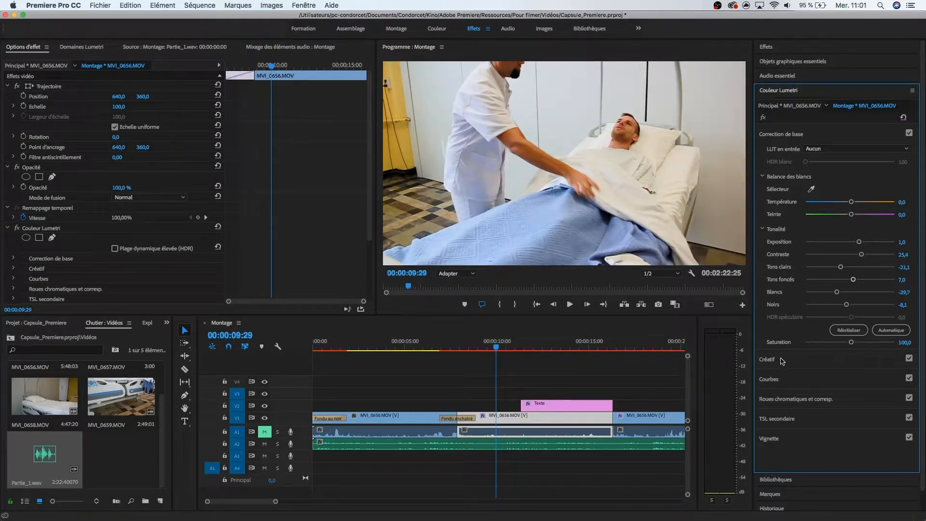
Step: Set the clip's Lumetri creative Vibrance to 18,9 and Saturation to 131,9, and give the vignette a Gain of -1,9
left_click(783, 361)
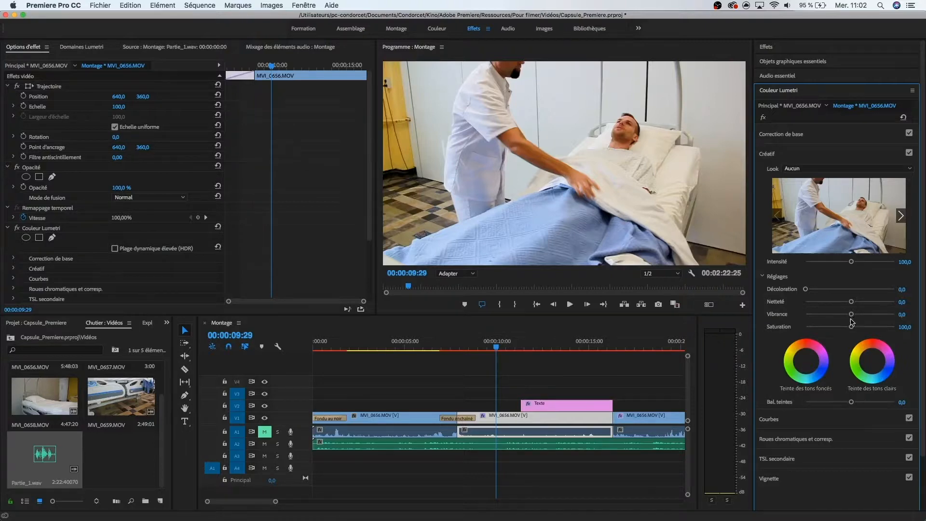
left_click_drag(851, 316, 865, 330)
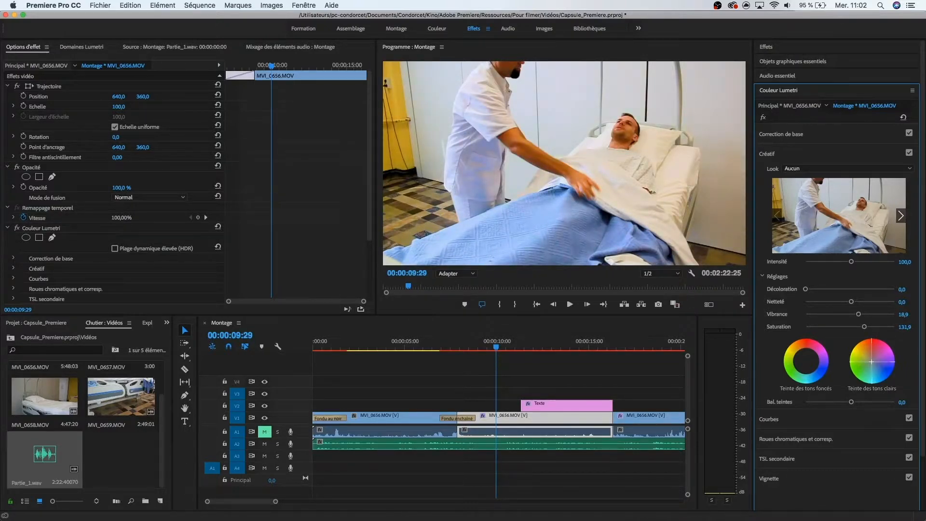
left_click(771, 478)
left_click_drag(850, 249, 823, 252)
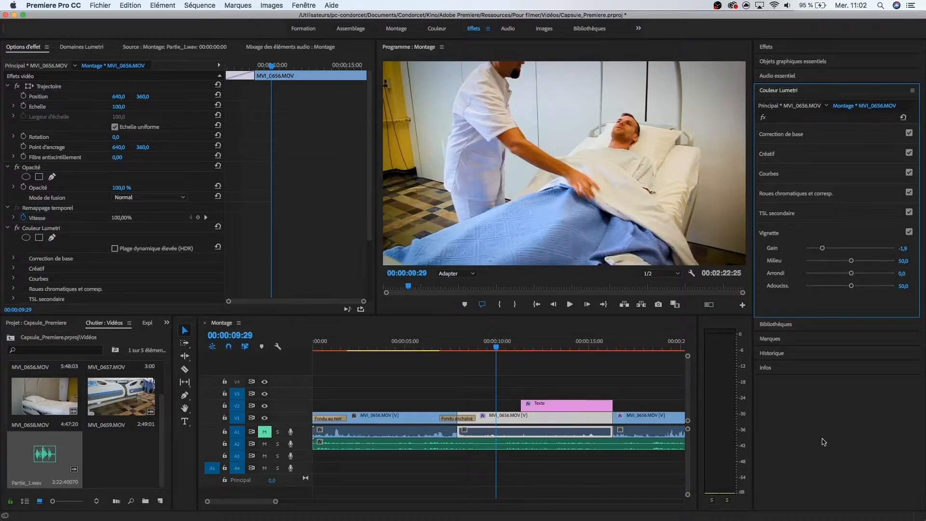
left_click(519, 384)
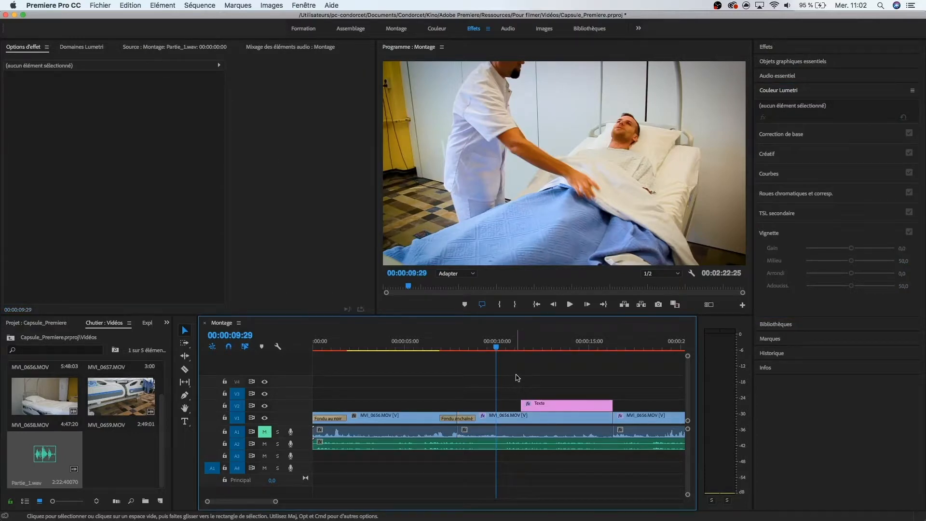
Step: Open the media export settings for the Montage sequence and choose the H.264 format
left_click(105, 6)
mouse_move(205, 263)
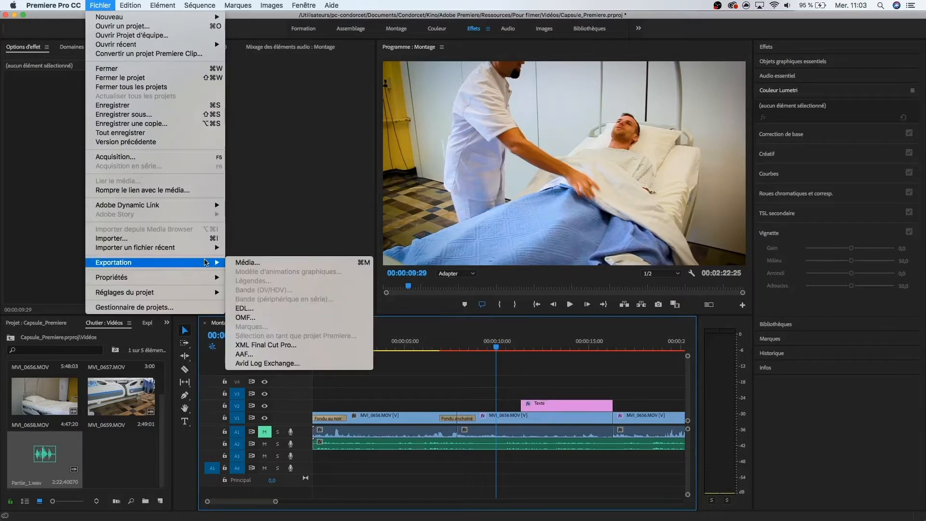
left_click(275, 263)
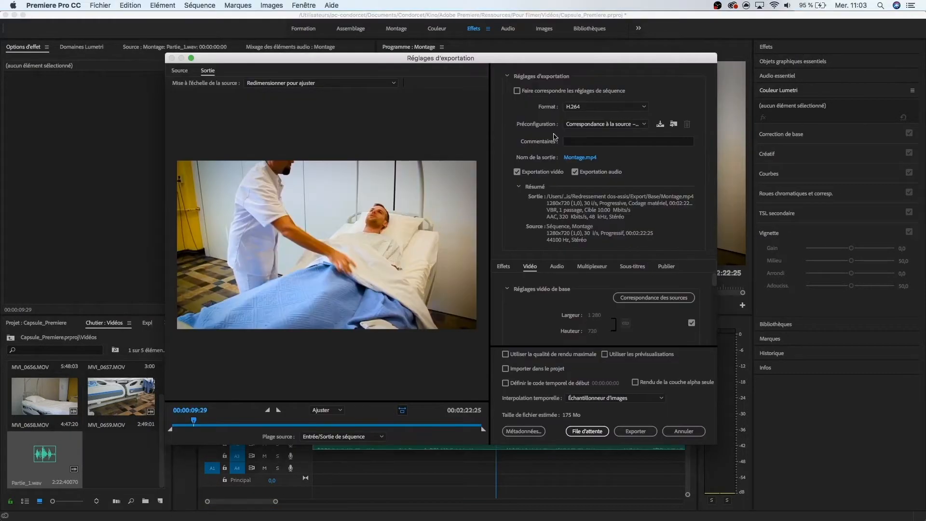
left_click(592, 107)
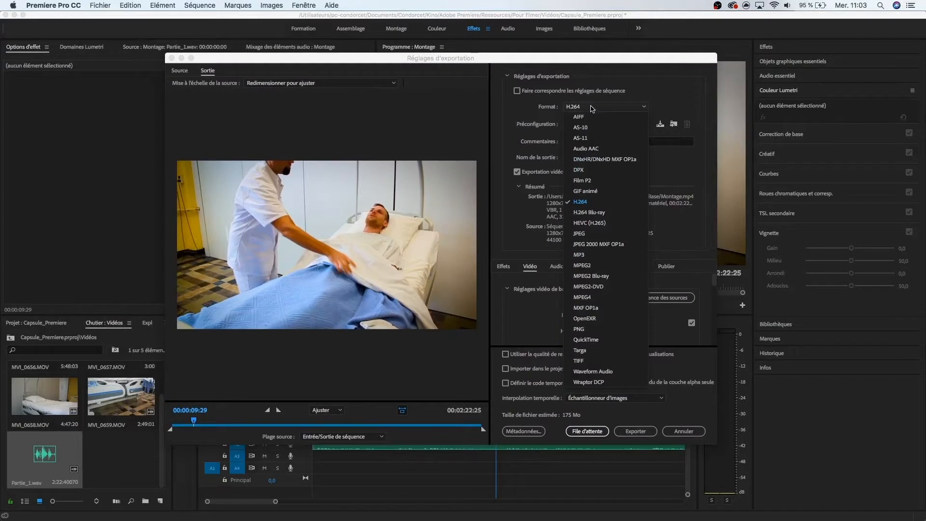
left_click(588, 204)
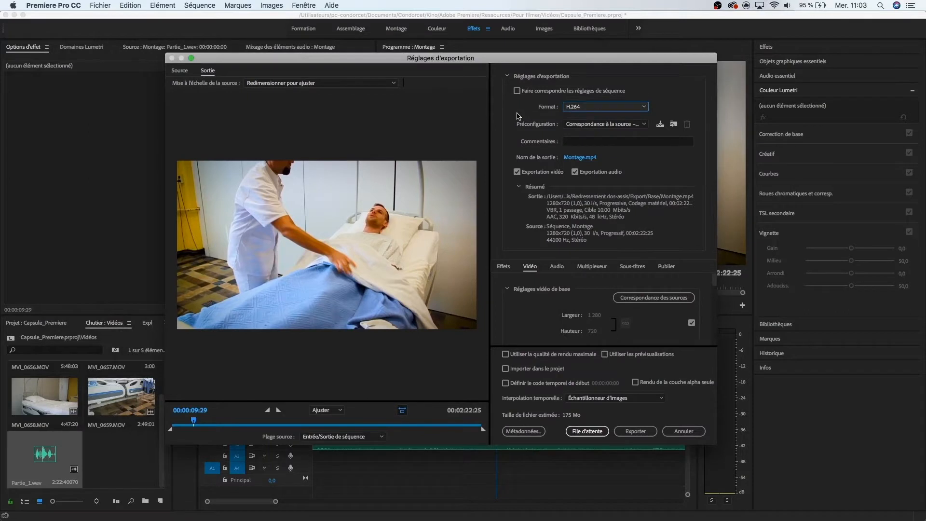
Step: Save the output as Montage.mp4 in a new Export folder inside Pour filmer and start the export
left_click(579, 160)
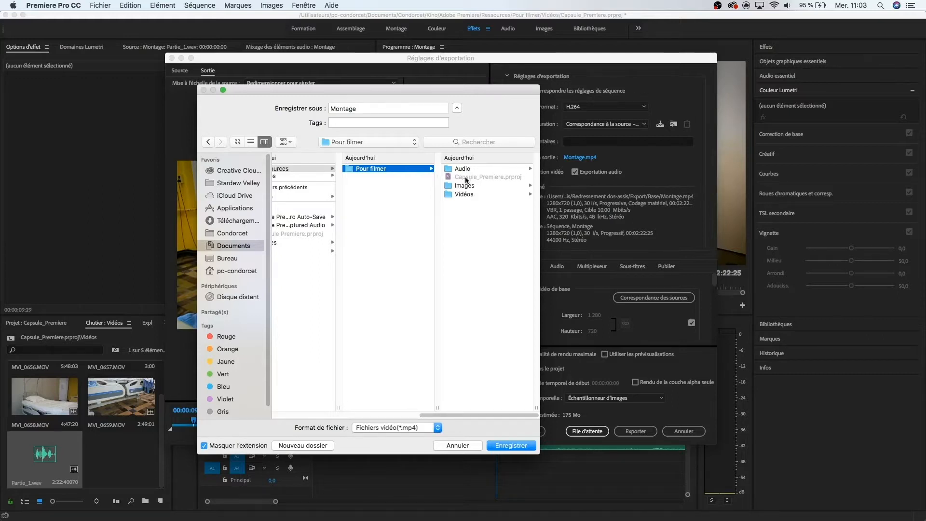
left_click(303, 445)
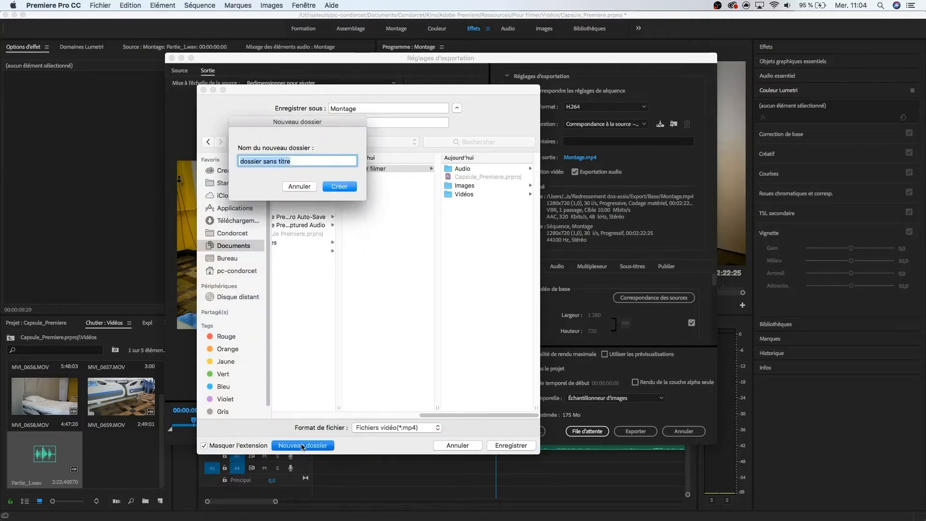
type("Export")
key("Return")
key("Return")
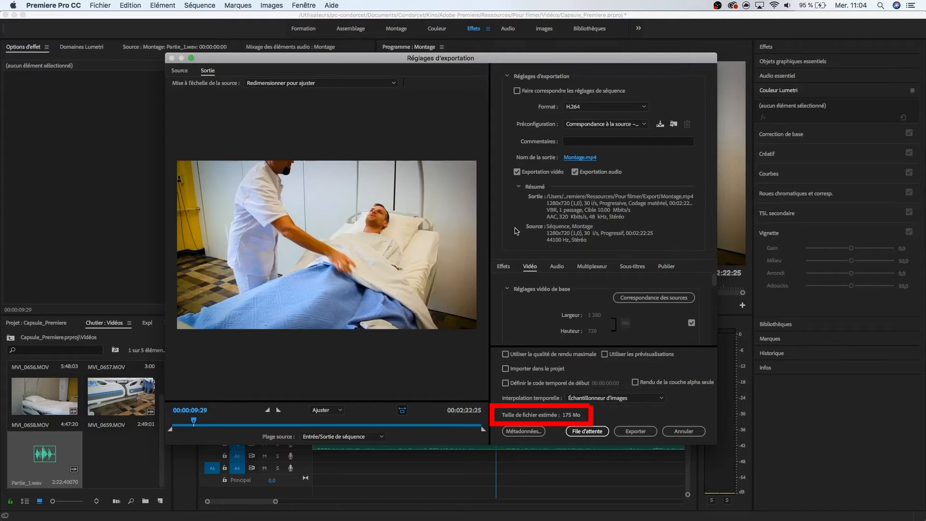
left_click(642, 433)
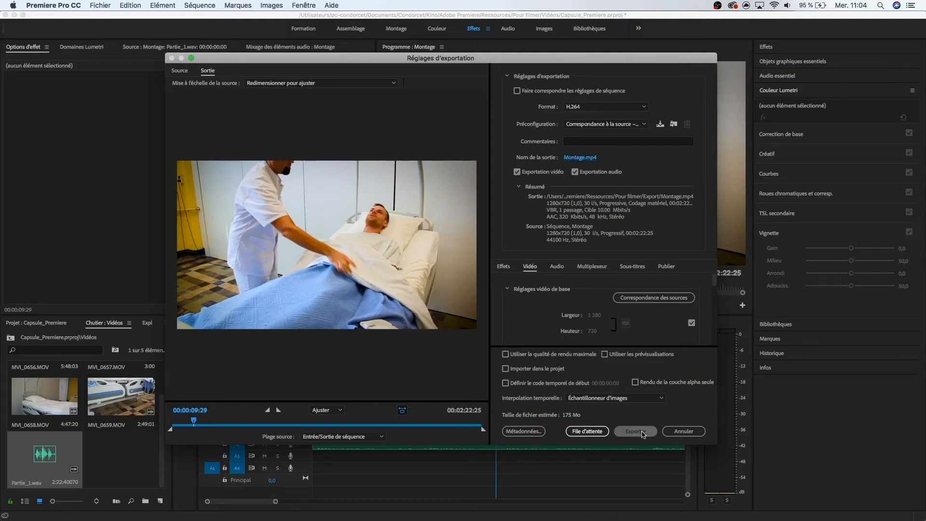